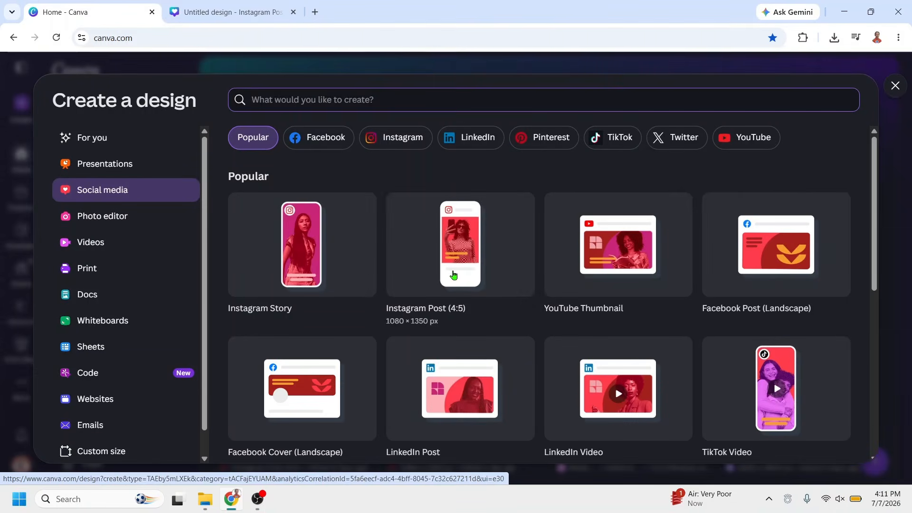
Create a blank Instagram Post (4:5) design and open the DepthLoop app by searching the apps for "depth".
left_click(474, 270)
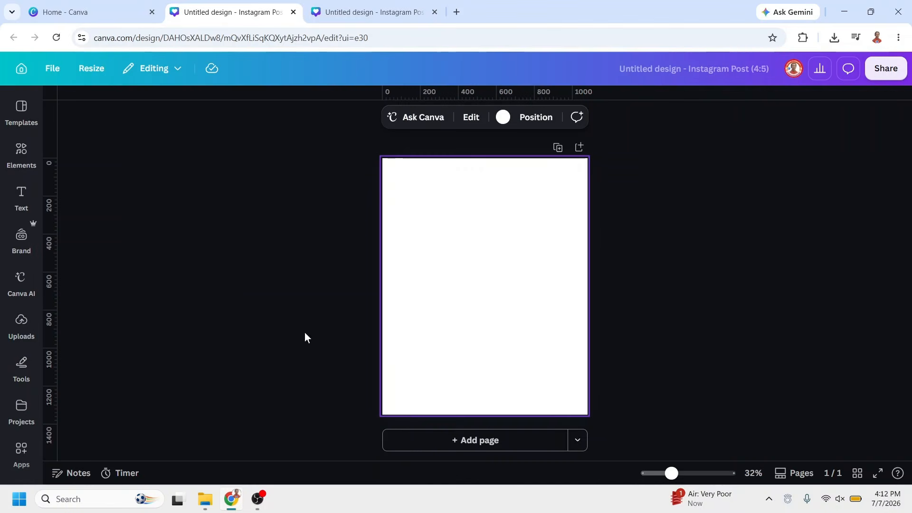
left_click(22, 449)
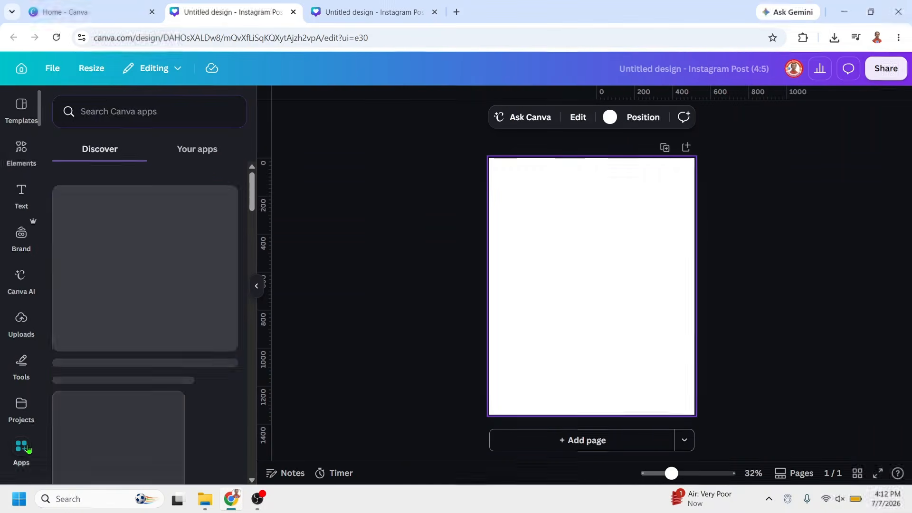
left_click(108, 100)
type("de")
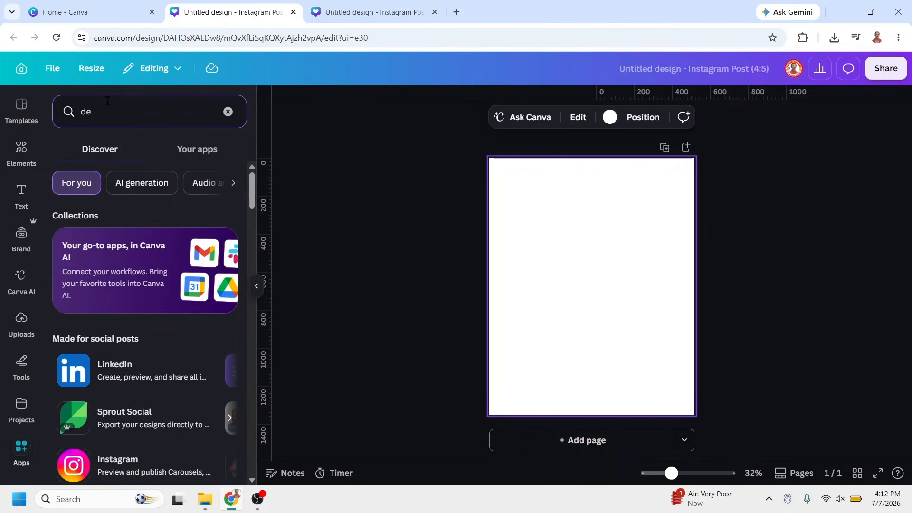
type("pth")
key("Return")
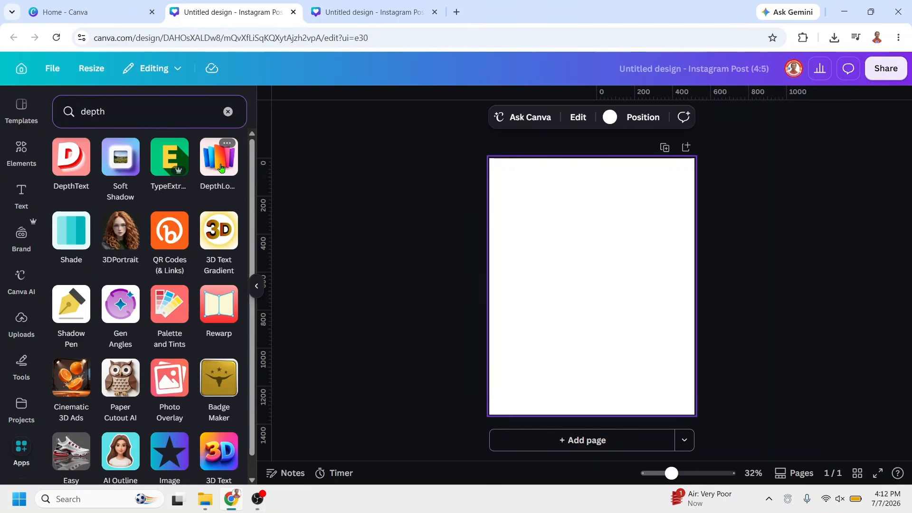
left_click(220, 161)
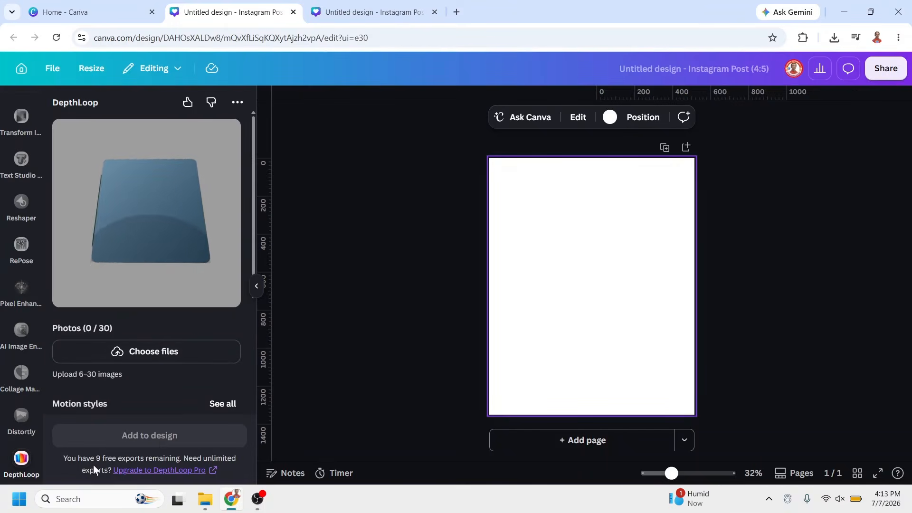
Upload the six photos 1 to 6 from the Untitled design (1) folder into DepthLoop.
left_click(167, 350)
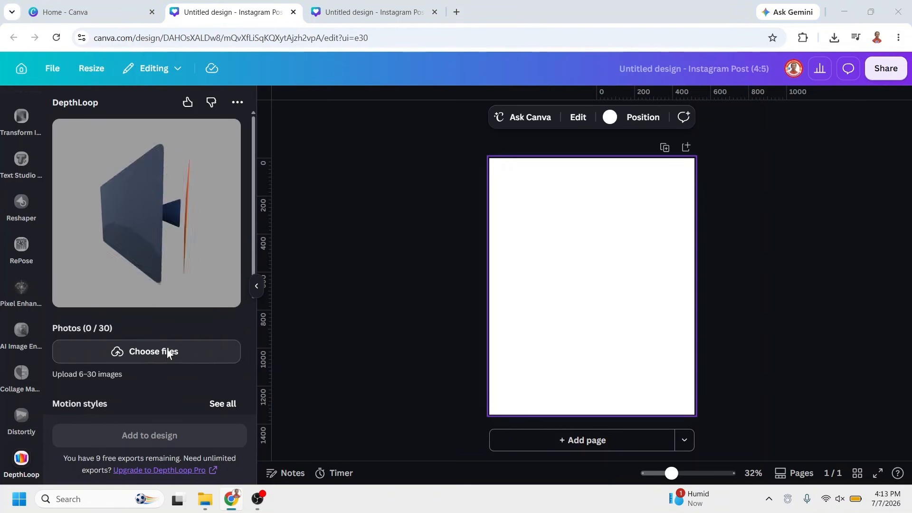
left_click_drag(737, 361, 482, 222)
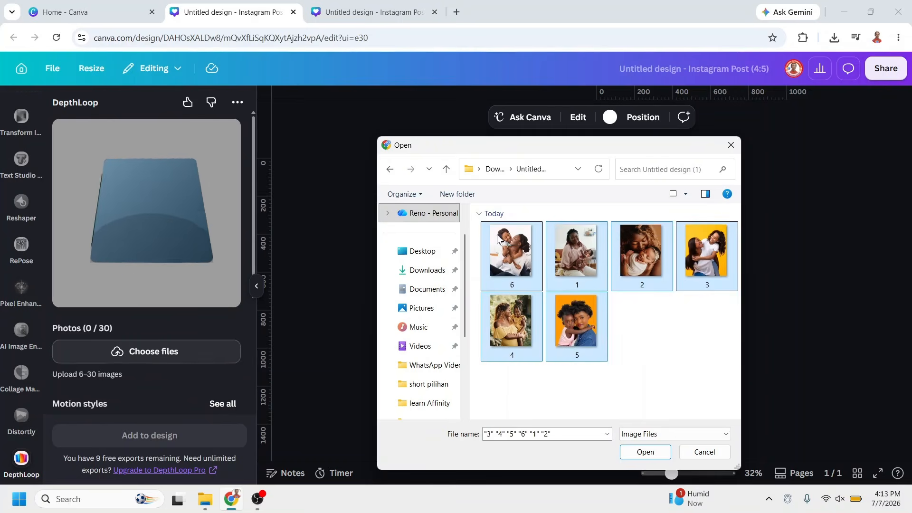
left_click(652, 456)
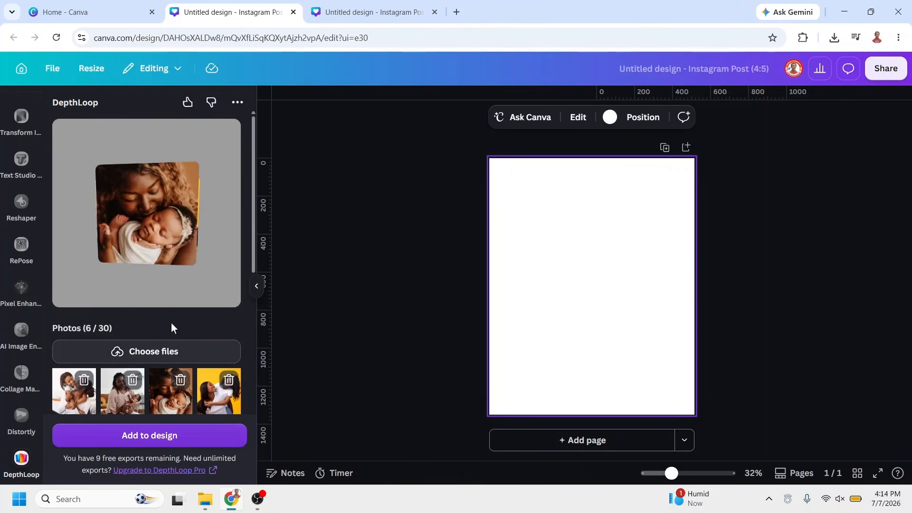
Preview the Spotlight and Slider tilt motion styles, and apply the Stage spotlight style from the full list.
scroll(175, 337, "down", 4)
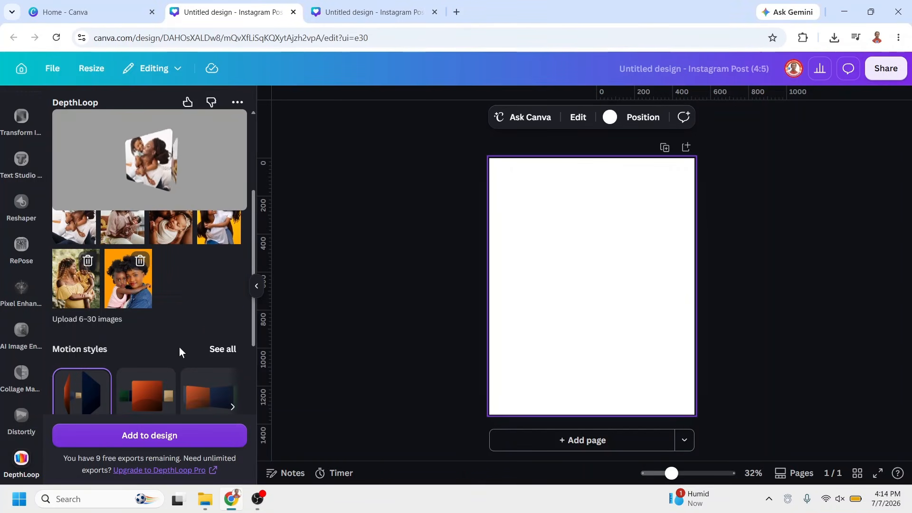
scroll(190, 304, "down", 2)
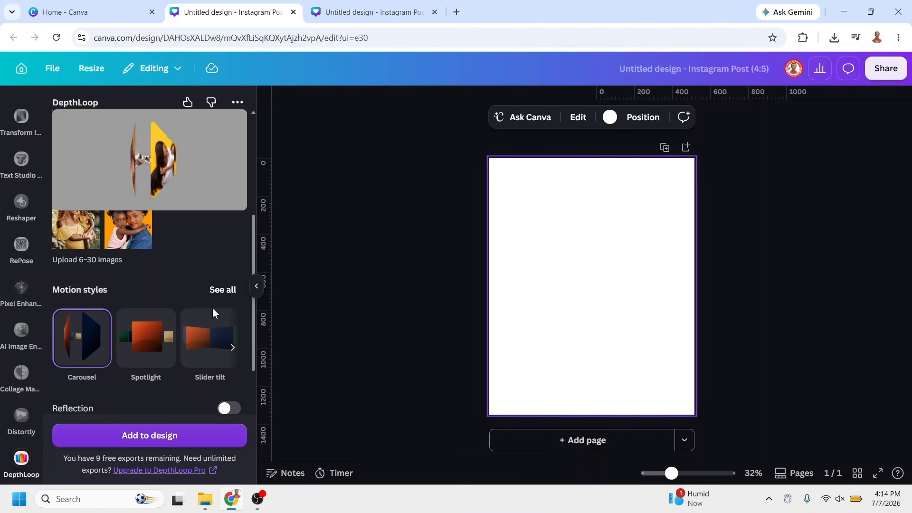
left_click(146, 341)
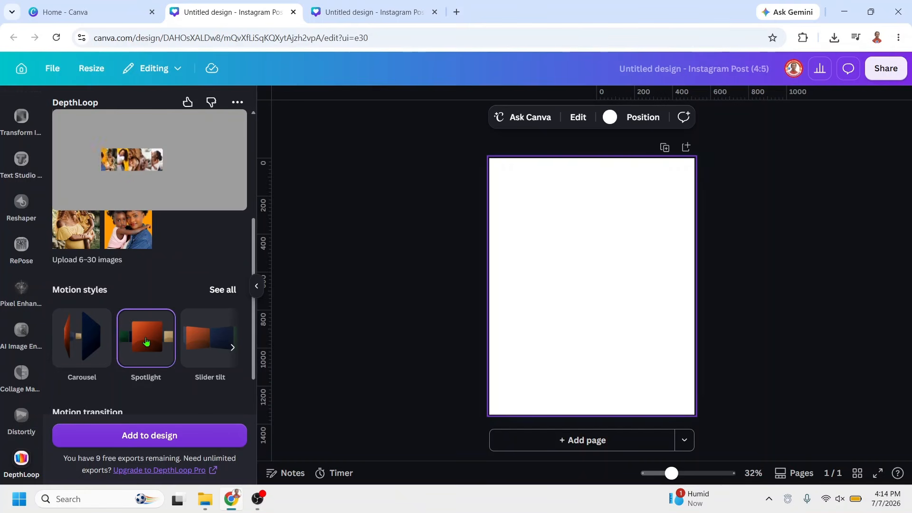
left_click(207, 345)
left_click(229, 291)
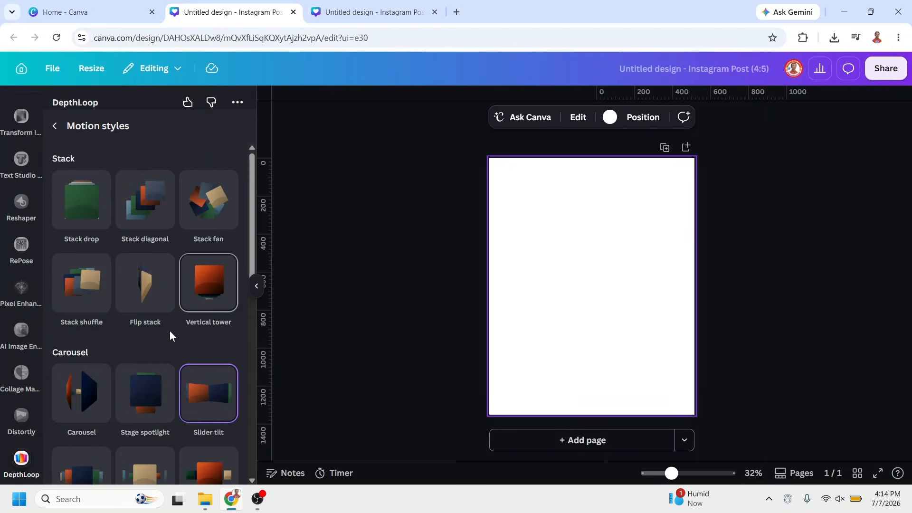
scroll(195, 329, "down", 1)
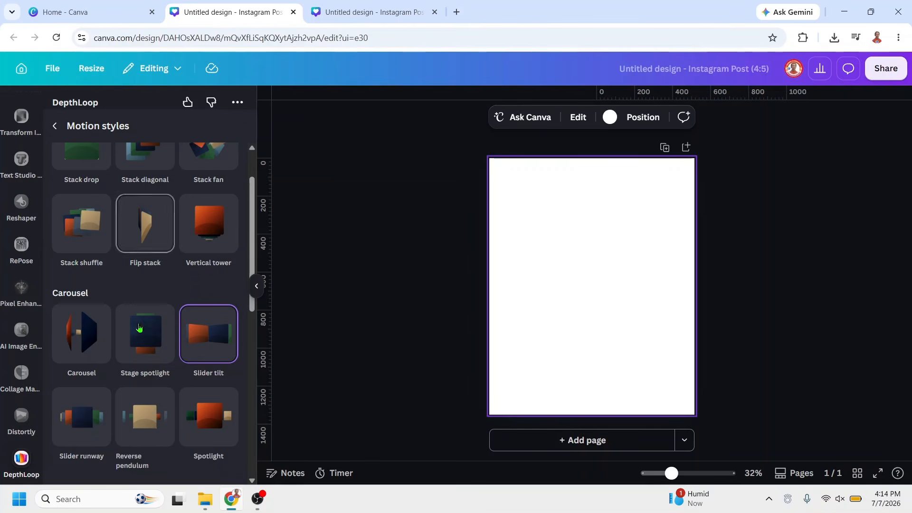
scroll(142, 351, "down", 2)
left_click(138, 215)
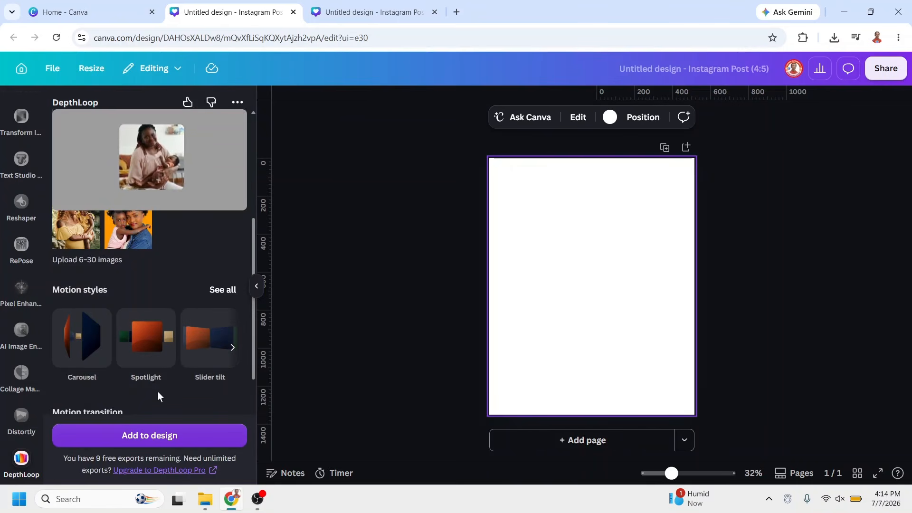
Set the motion transition to Slide with direction Bottom and a duration of 0.4.
scroll(200, 279, "up", 2)
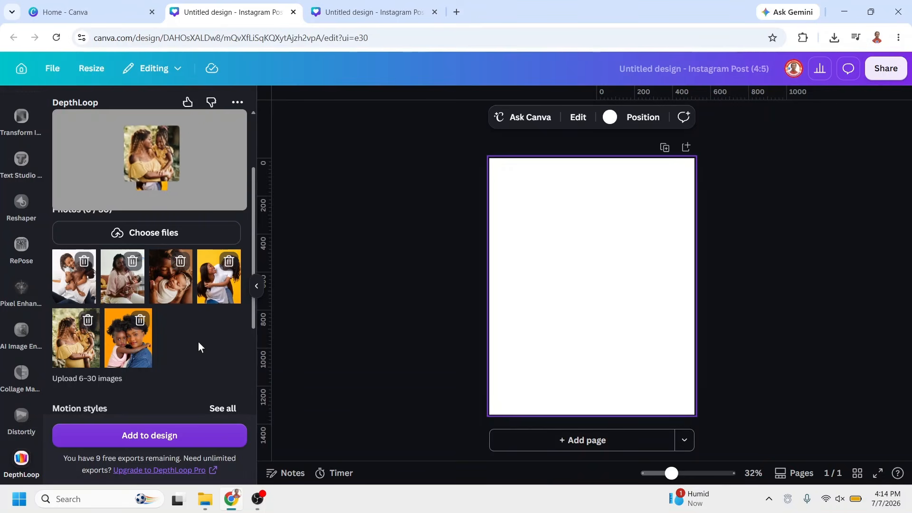
scroll(200, 340, "down", 2)
scroll(198, 301, "down", 2)
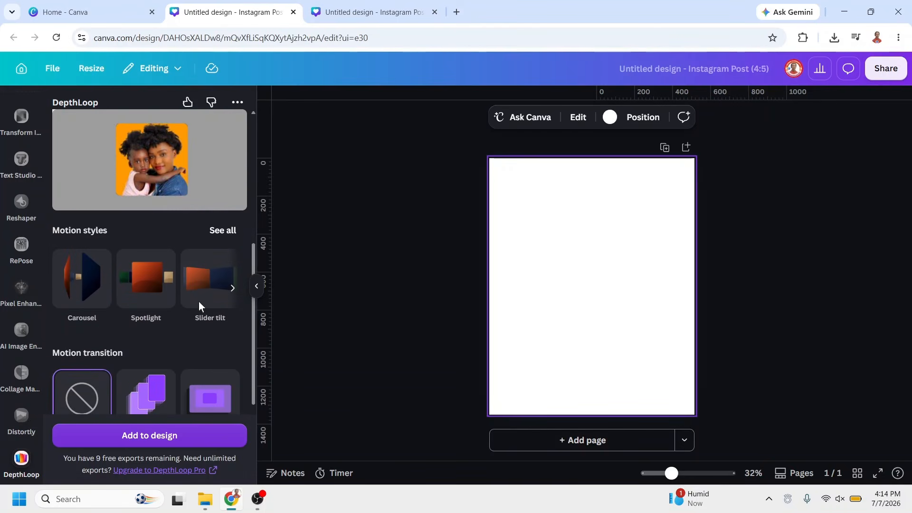
left_click(216, 342)
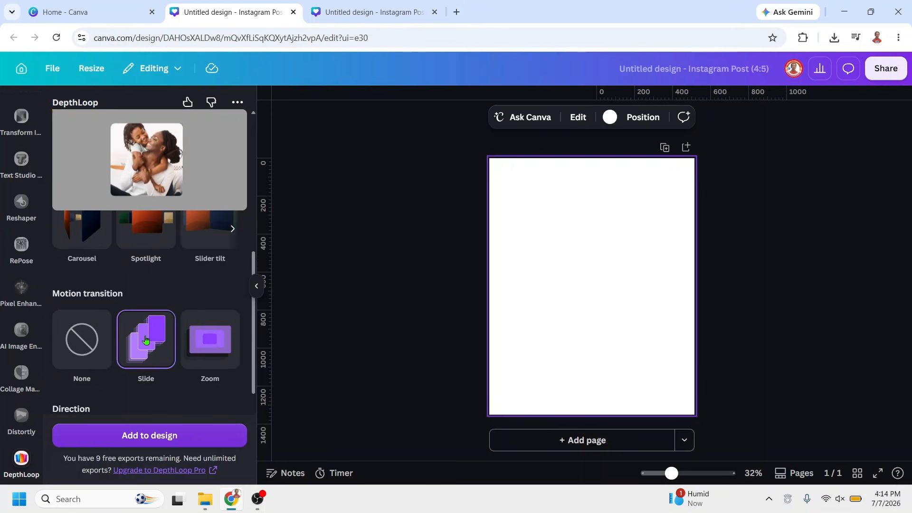
left_click_drag(253, 284, 253, 321)
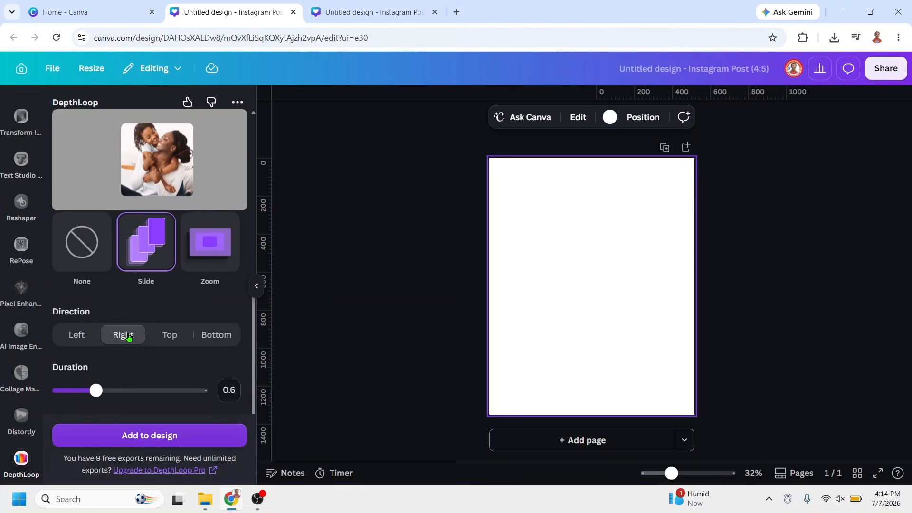
left_click(170, 338)
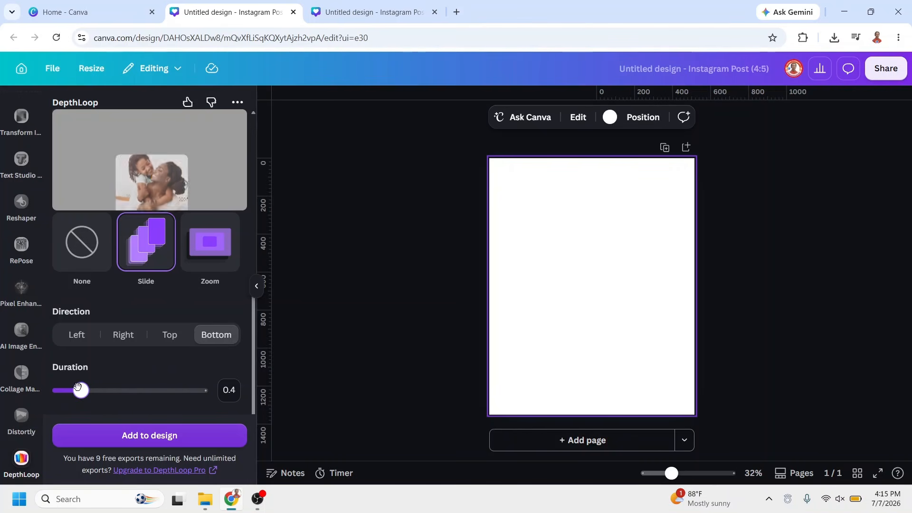
Expand the animation options, try speeds 0.25 and 1.5, and set the speed to 1.
left_click_drag(253, 312, 254, 351)
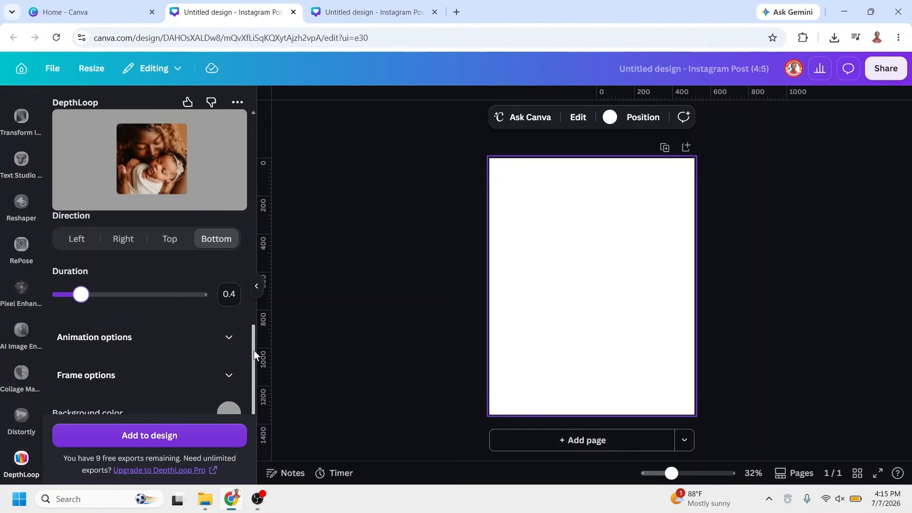
left_click(229, 336)
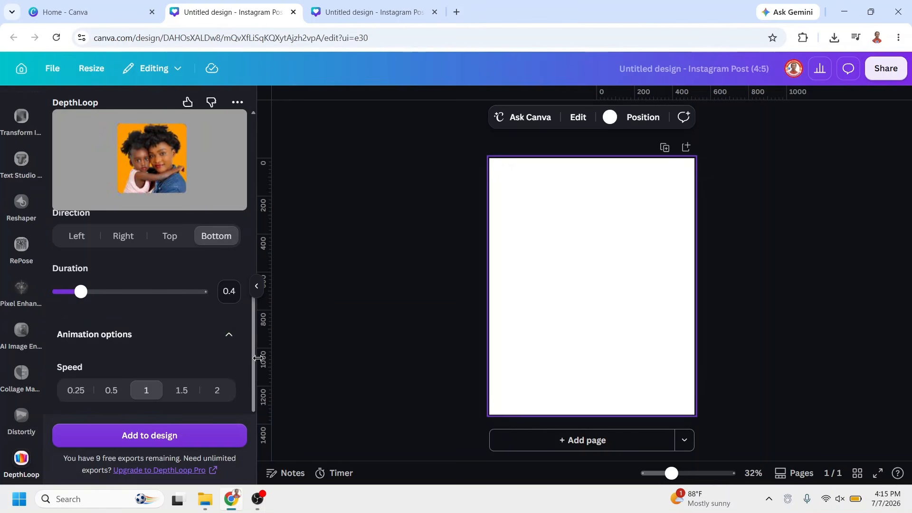
left_click_drag(251, 351, 253, 369)
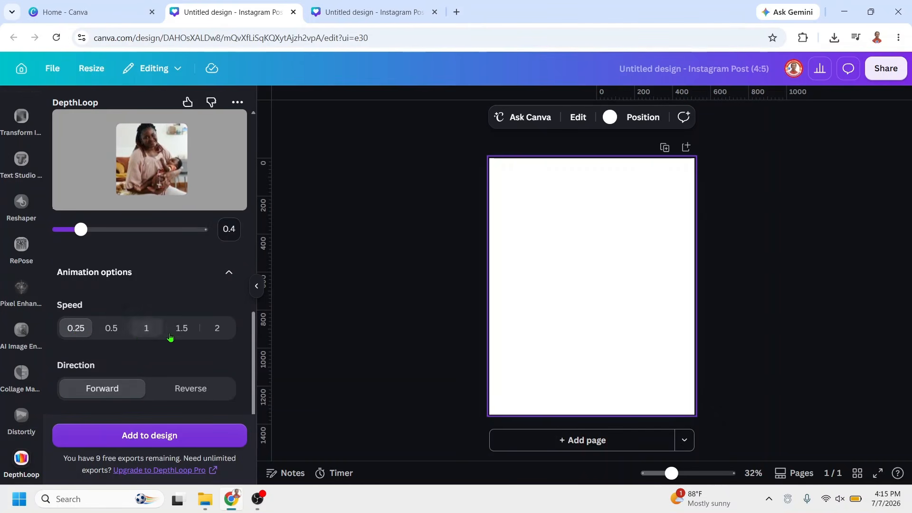
left_click(185, 333)
left_click(146, 327)
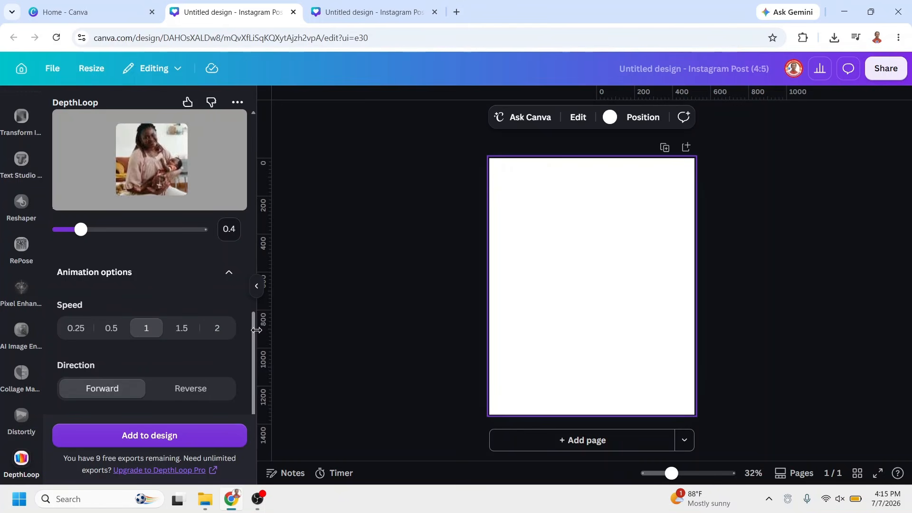
Preview the Reverse animation direction, set it back to Forward, and set the zoom to 1.28.
left_click_drag(252, 329, 252, 351)
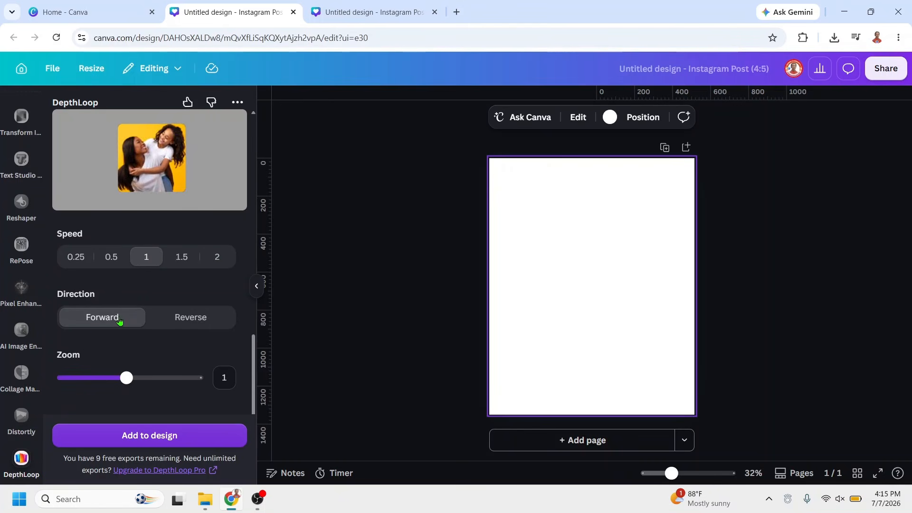
left_click(210, 320)
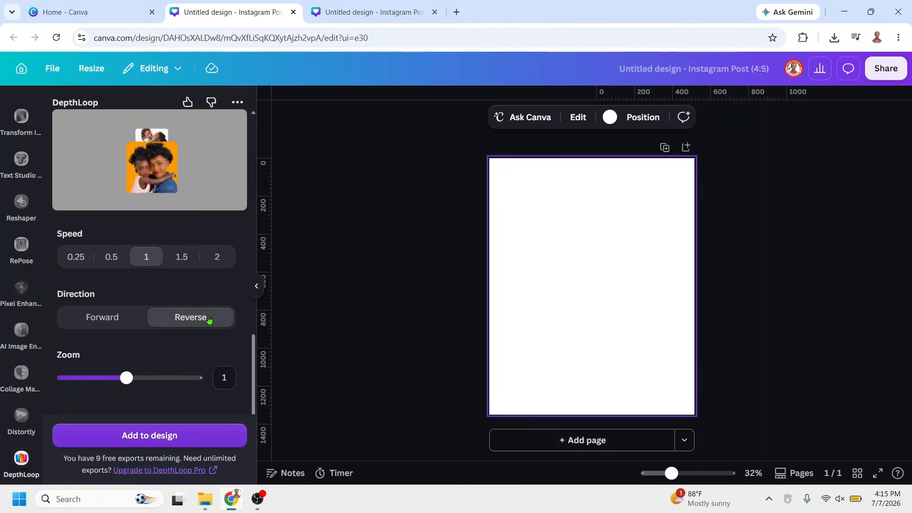
left_click(102, 318)
left_click_drag(255, 351, 254, 363)
left_click_drag(133, 330, 137, 331)
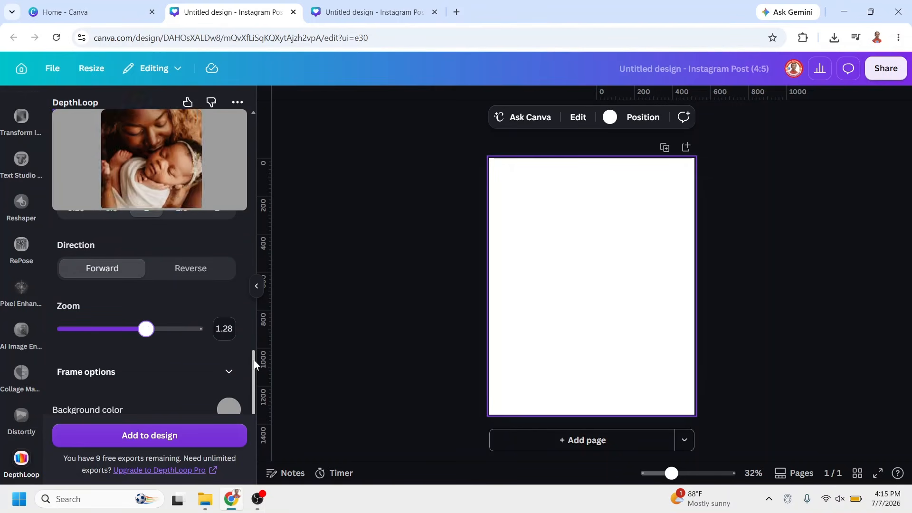
Expand the frame options and apply the Border frame design to the photos.
left_click_drag(254, 360, 255, 369)
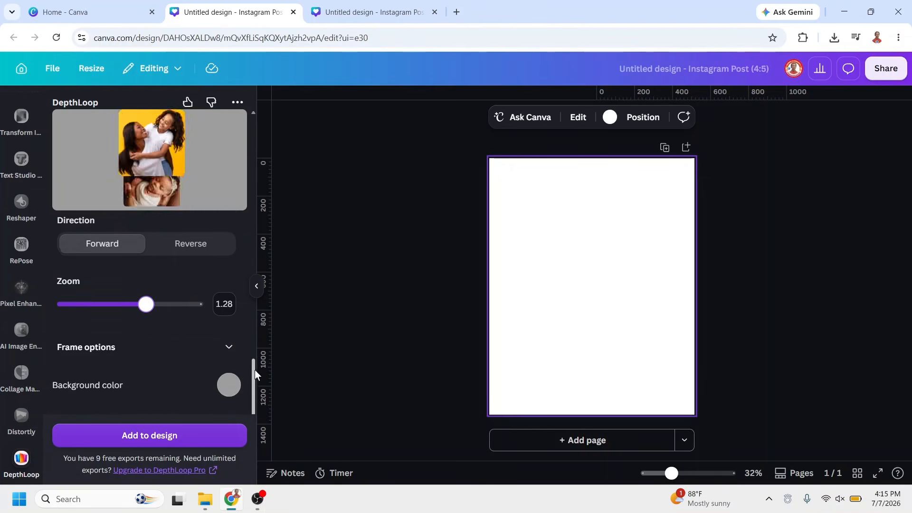
left_click(228, 351)
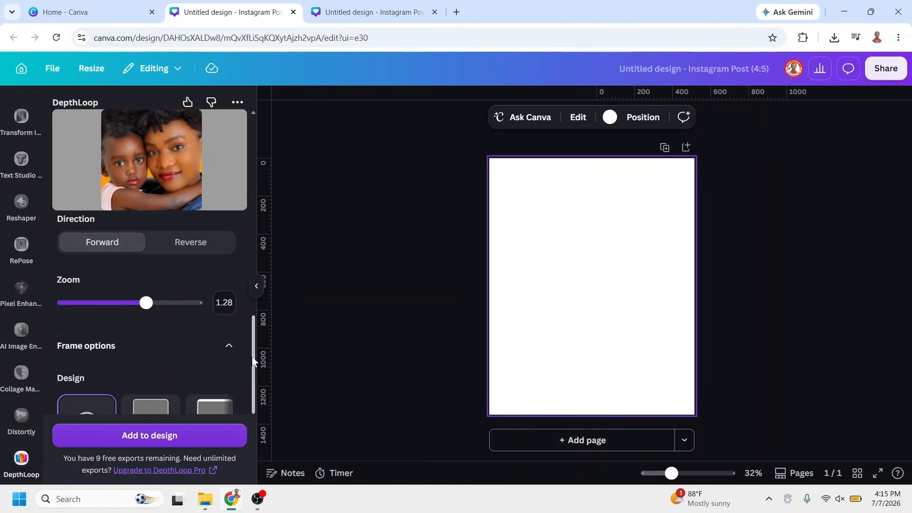
left_click_drag(252, 355, 255, 378)
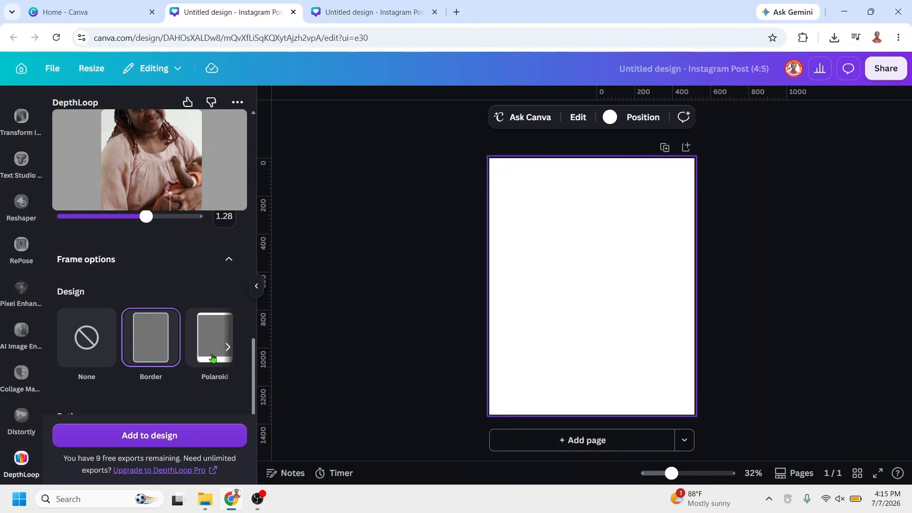
scroll(210, 356, "right", 2)
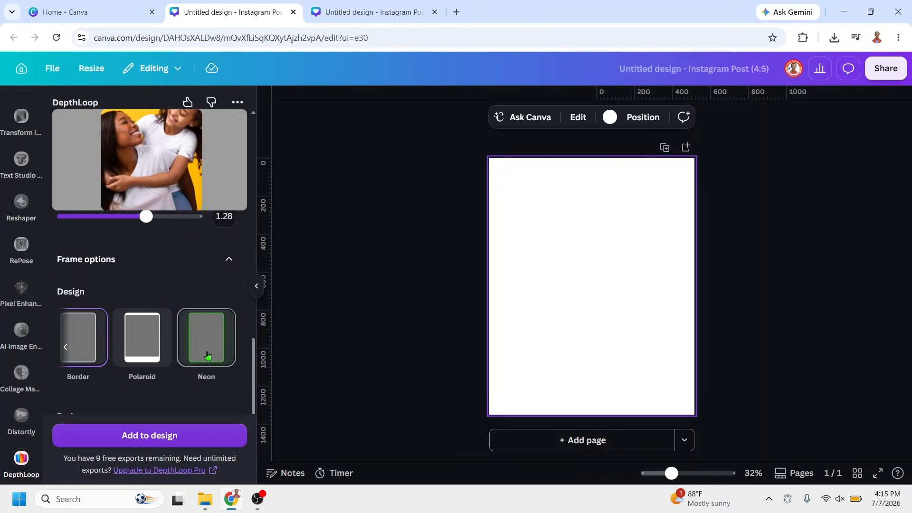
Set the frame ratio to Original and reduce the corner radius to 11.
scroll(207, 356, "down", 2)
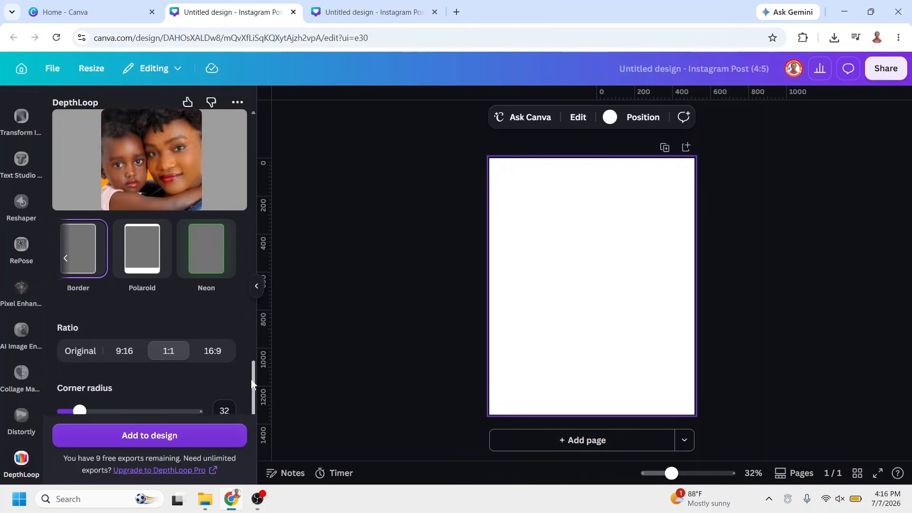
left_click(82, 354)
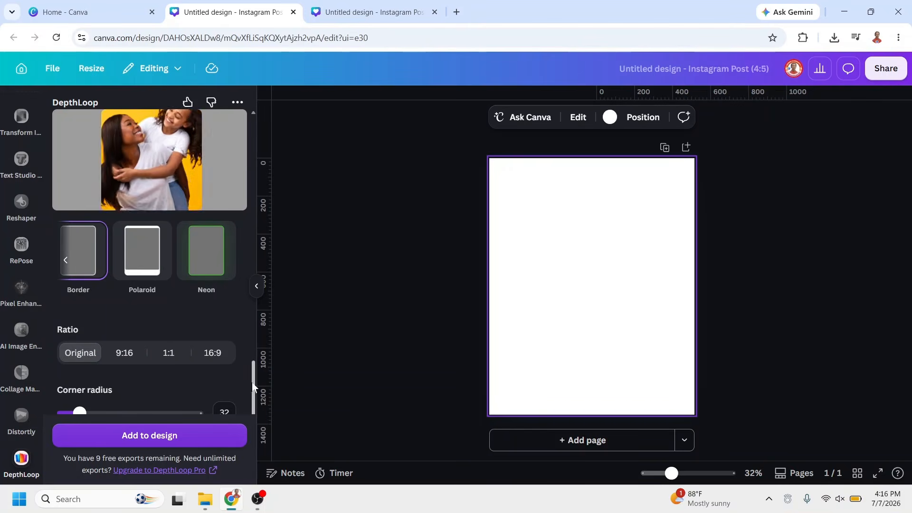
left_click_drag(251, 383, 253, 397)
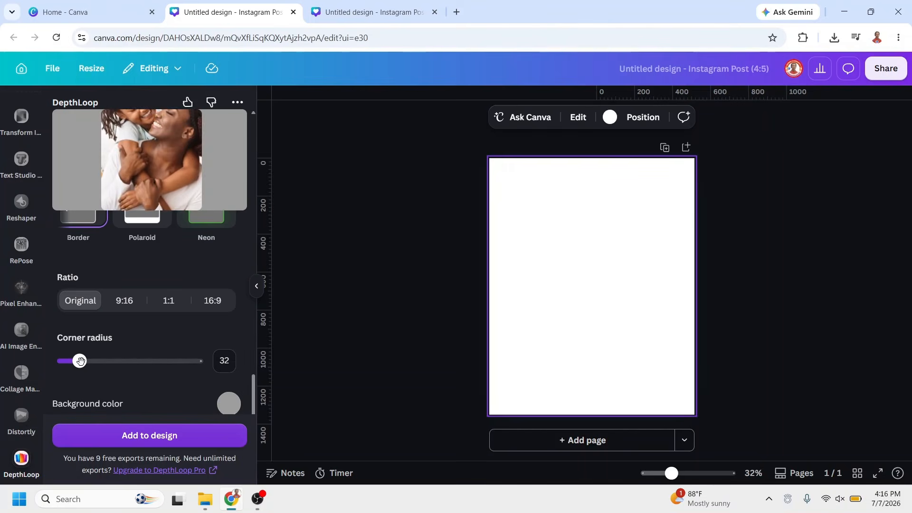
left_click_drag(79, 361, 68, 360)
Try a white background color for the loop, and set it to light gray #C7C4C4.
left_click_drag(253, 383, 252, 393)
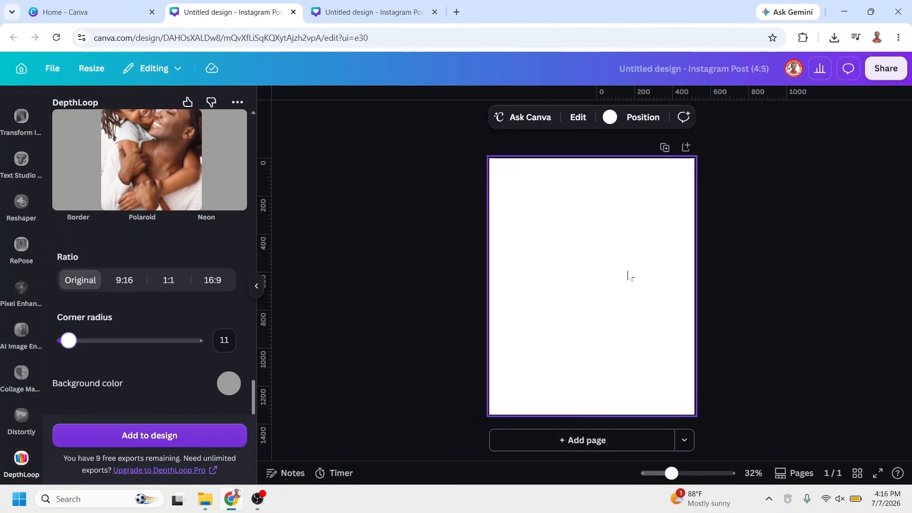
left_click(228, 383)
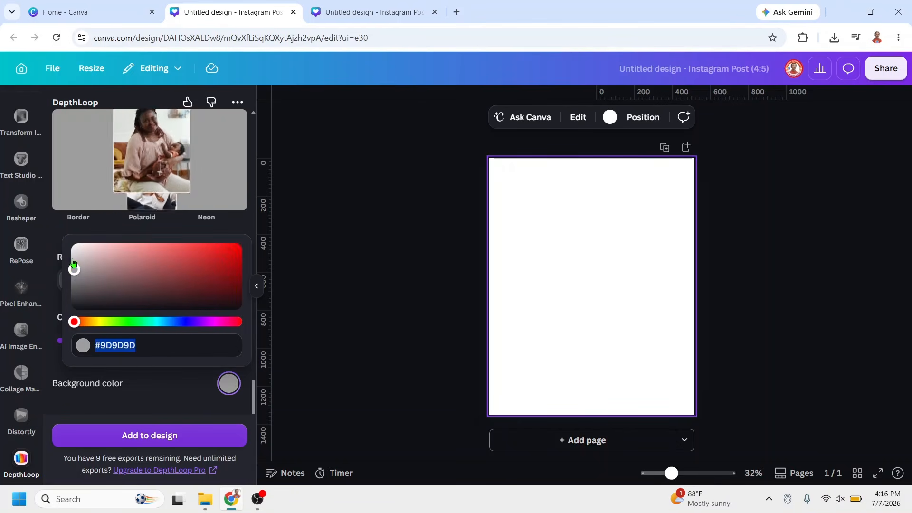
left_click_drag(73, 262, 65, 227)
left_click(253, 394)
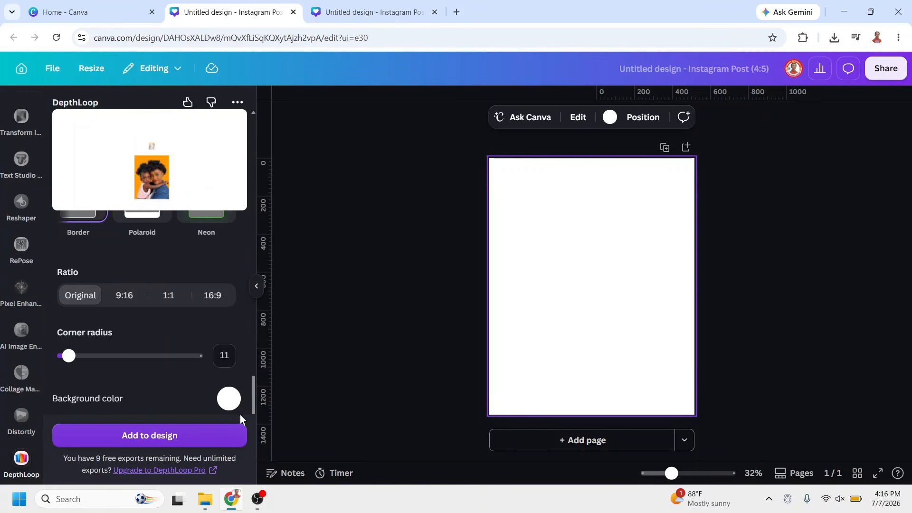
left_click(229, 399)
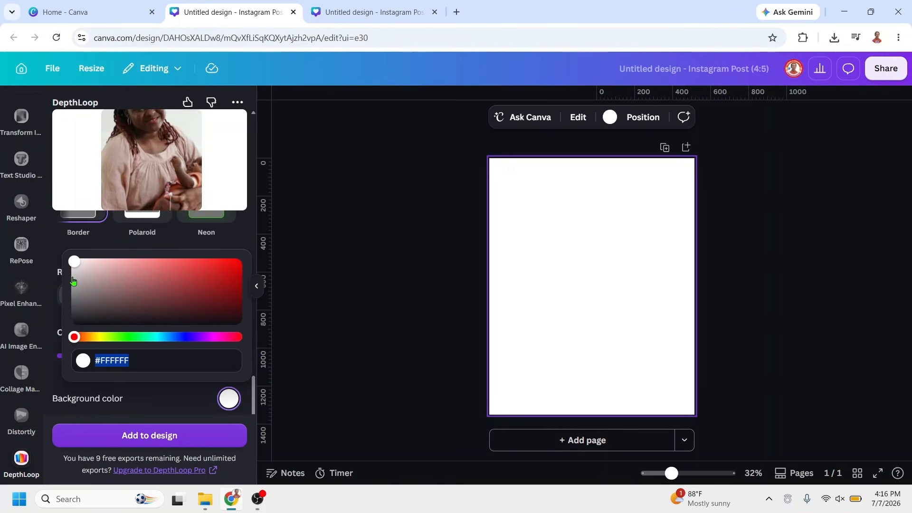
left_click(76, 275)
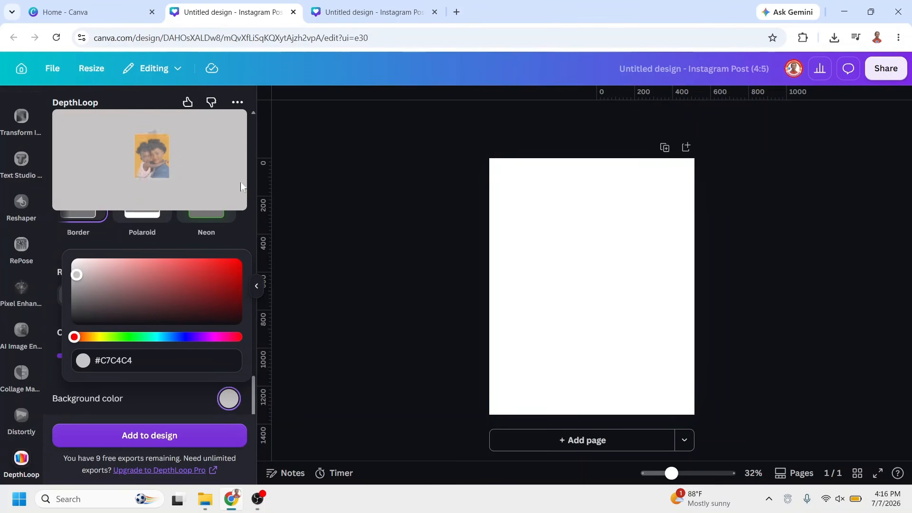
Set the animation zoom to 1 and apply the Polaroid frame design to the photos.
left_click_drag(255, 389, 247, 335)
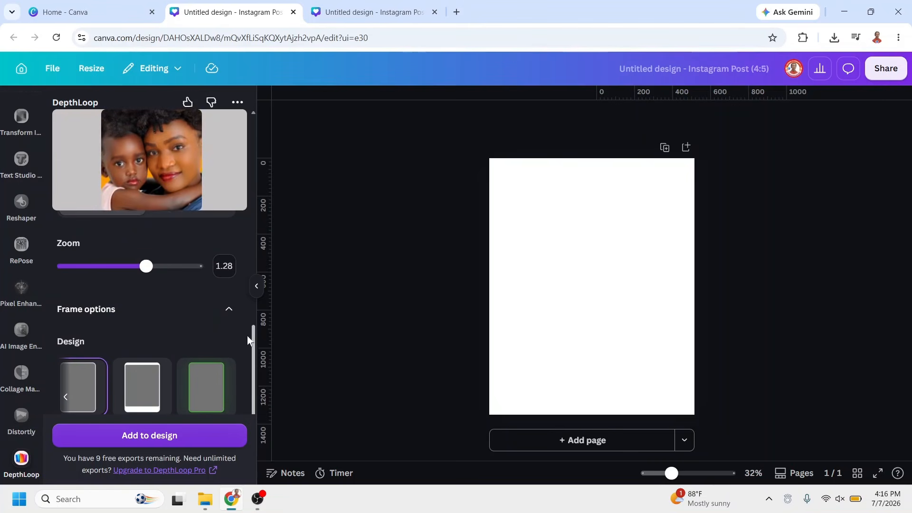
left_click(235, 264)
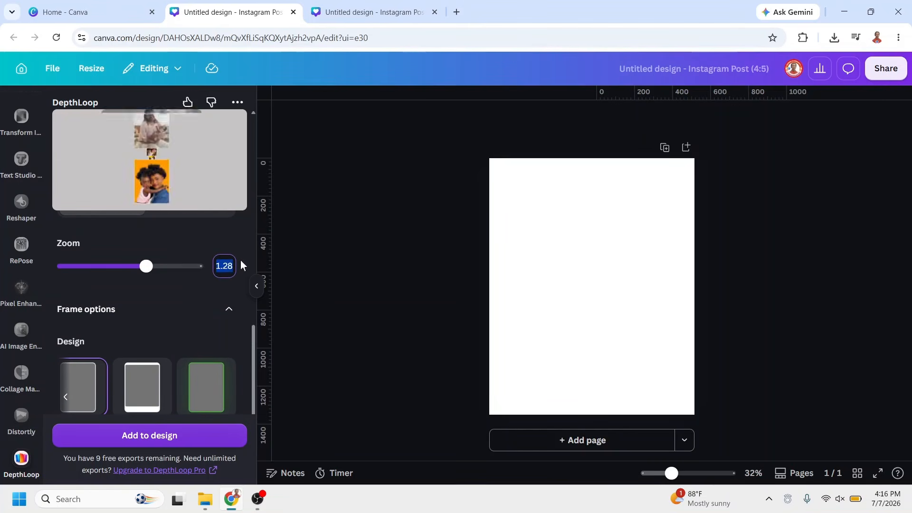
type("1")
key("Return")
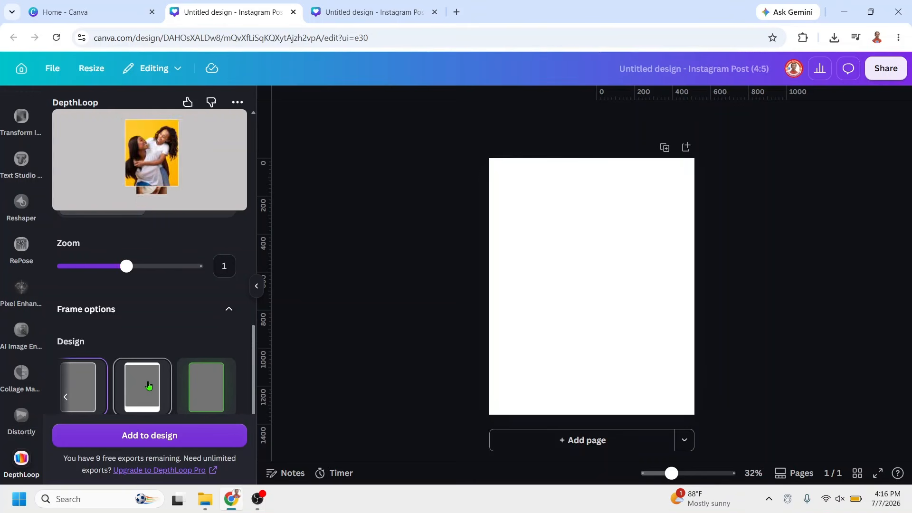
left_click(148, 385)
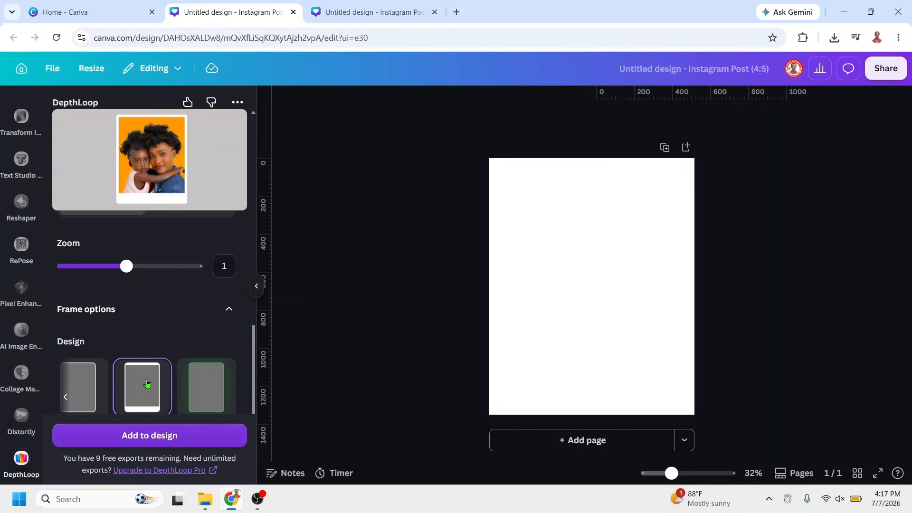
scroll(148, 385, "down", 4)
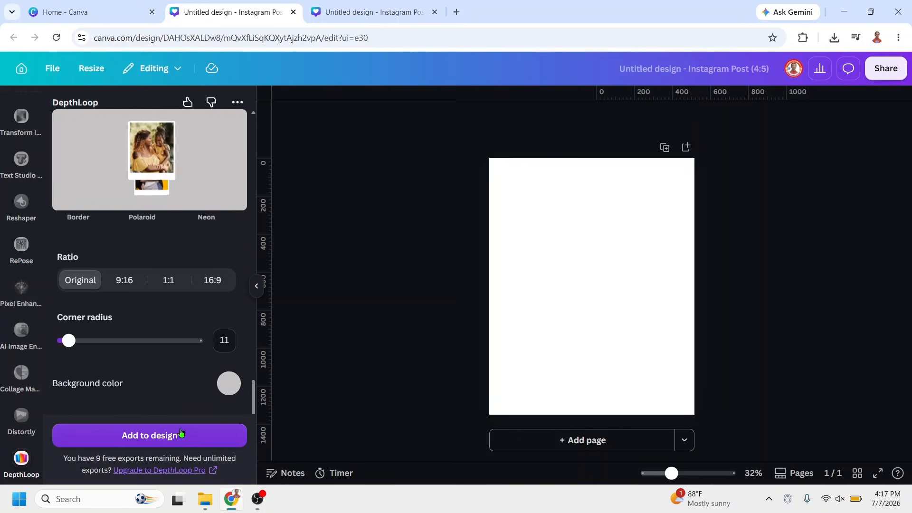
Add the photo loop to the design, move it near the page's left edge, and enlarge it.
left_click(164, 437)
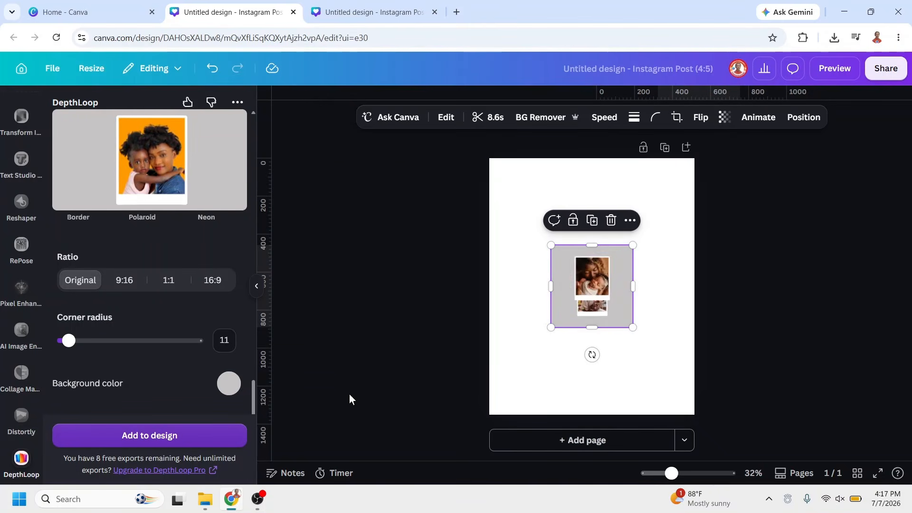
left_click_drag(586, 309, 530, 283)
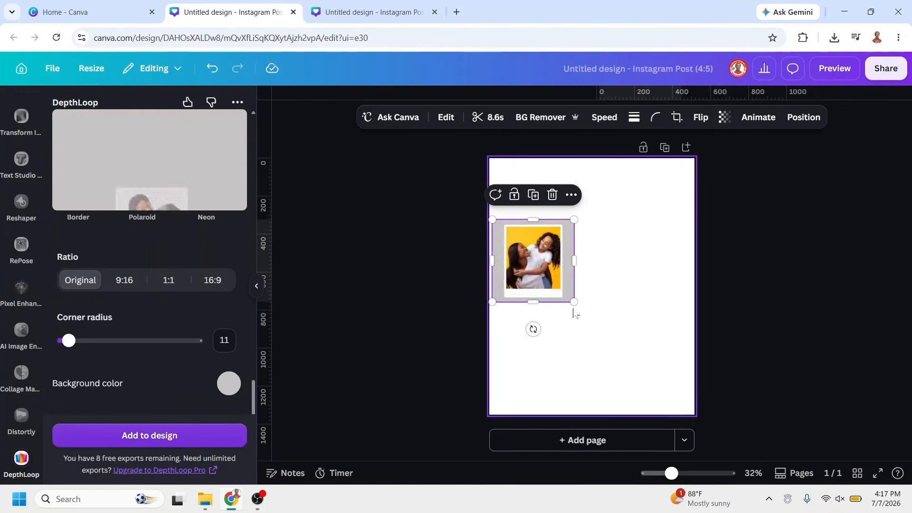
left_click_drag(574, 302, 640, 368)
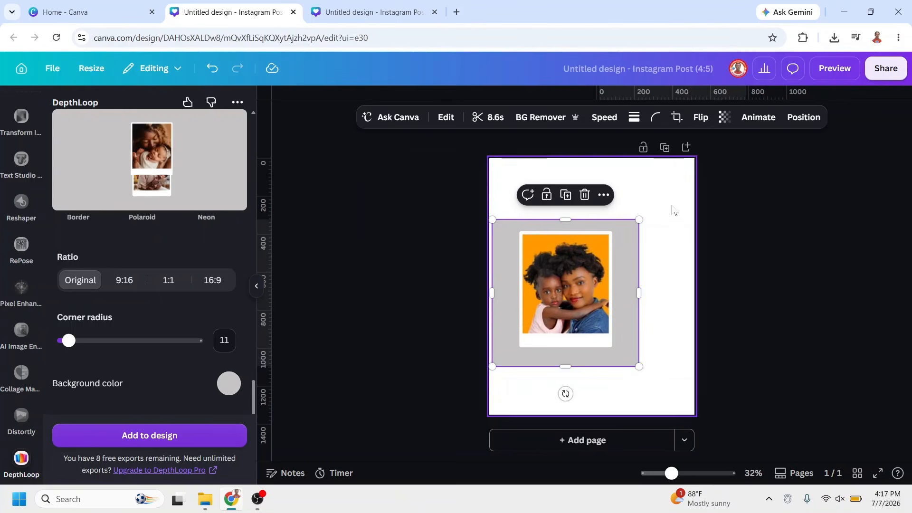
Change the page background to the light gray sampled from the photo loop's own background.
left_click(674, 210)
left_click(588, 117)
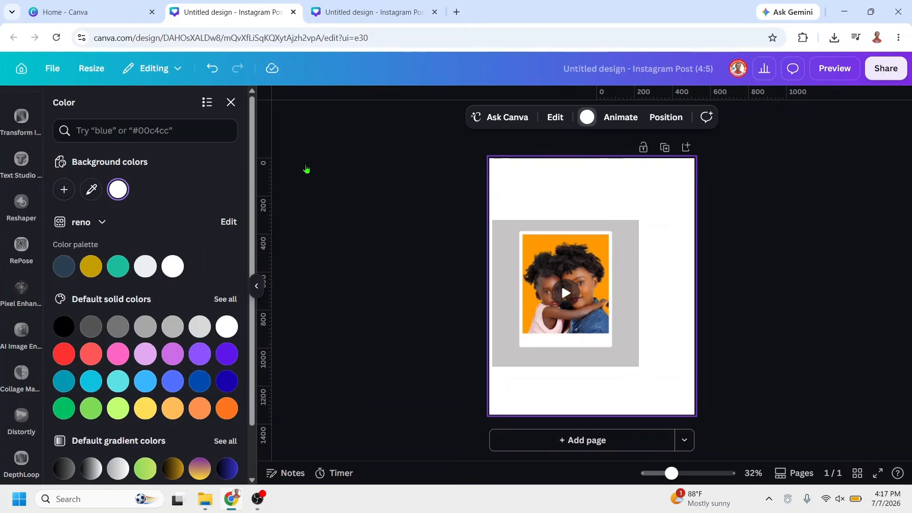
left_click(65, 190)
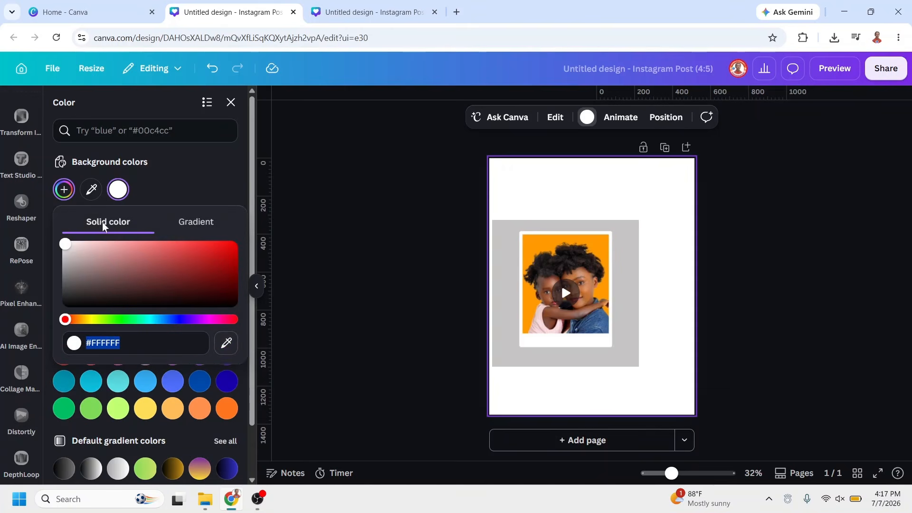
left_click(227, 343)
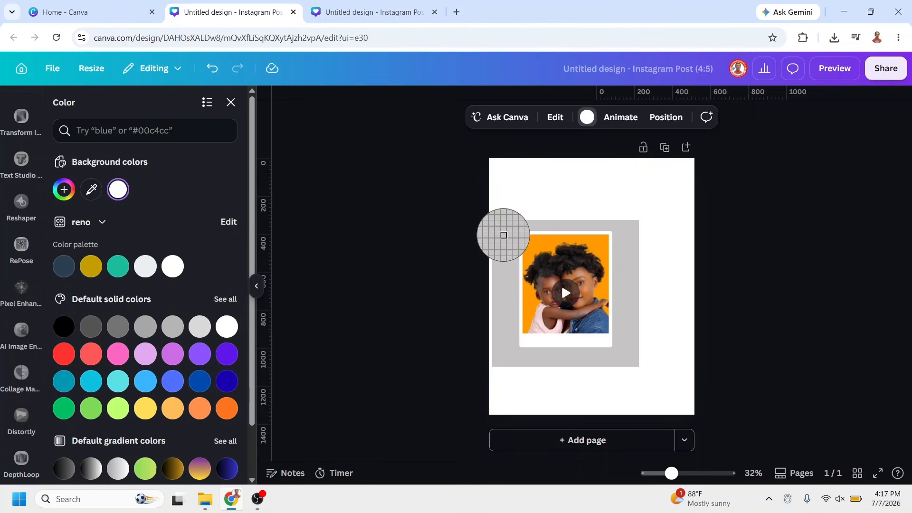
left_click(503, 236)
Enlarge the photo loop to 1,080 × 1,080 across the page width, center it vertically, and play it.
left_click_drag(520, 264, 659, 400)
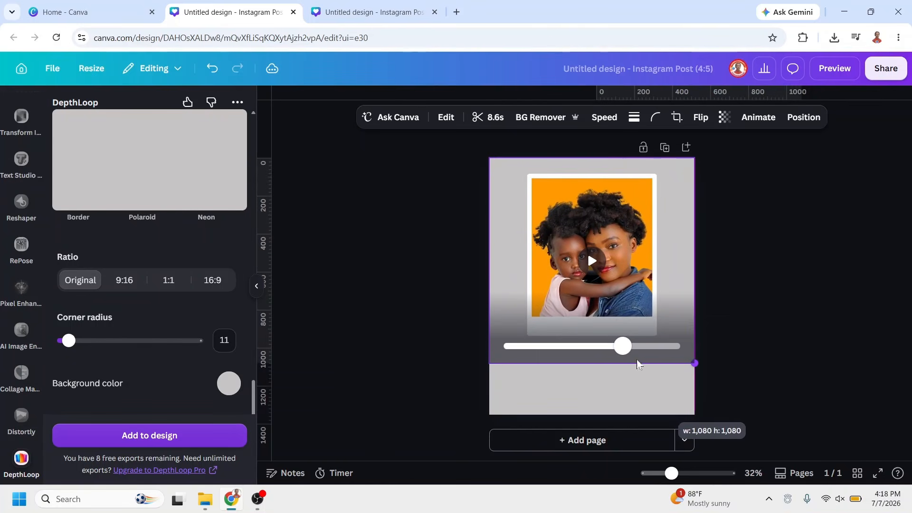
left_click_drag(610, 296, 609, 322)
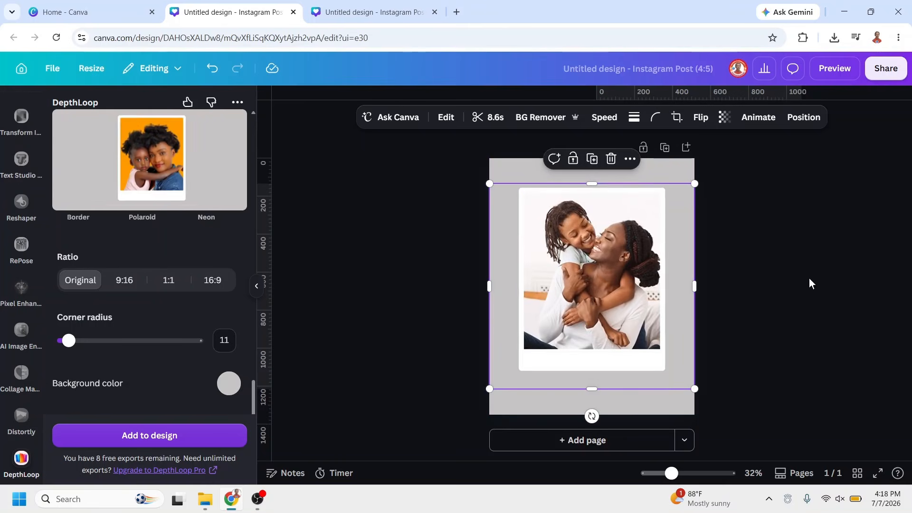
mouse_move(622, 285)
left_click(592, 286)
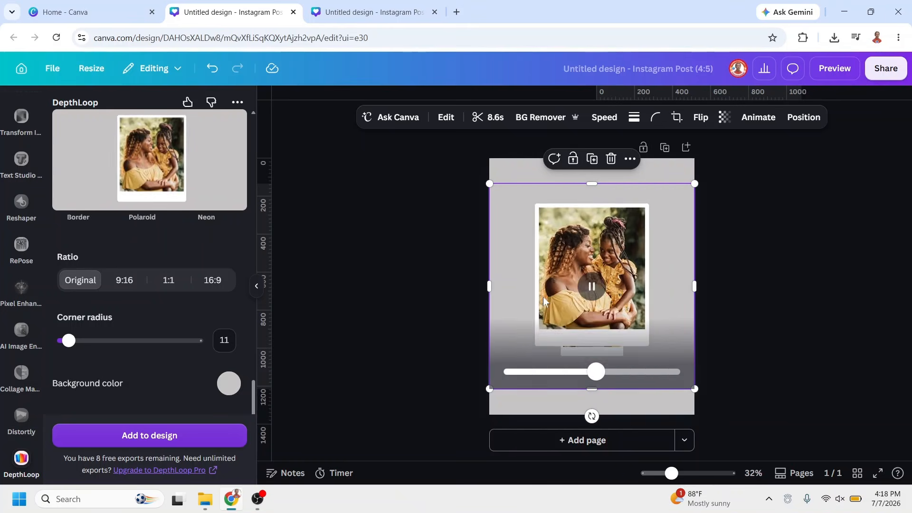
scroll(163, 327, "down", 10)
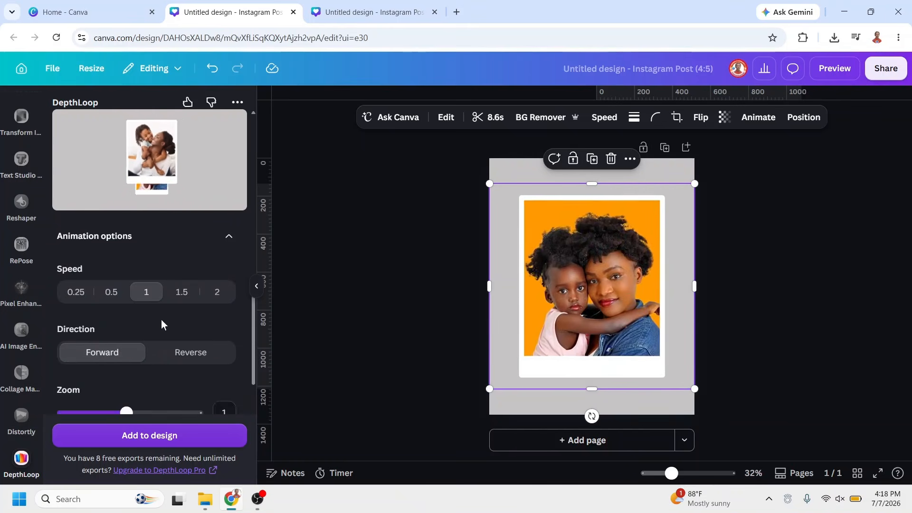
scroll(161, 319, "up", 5)
scroll(164, 317, "up", 6)
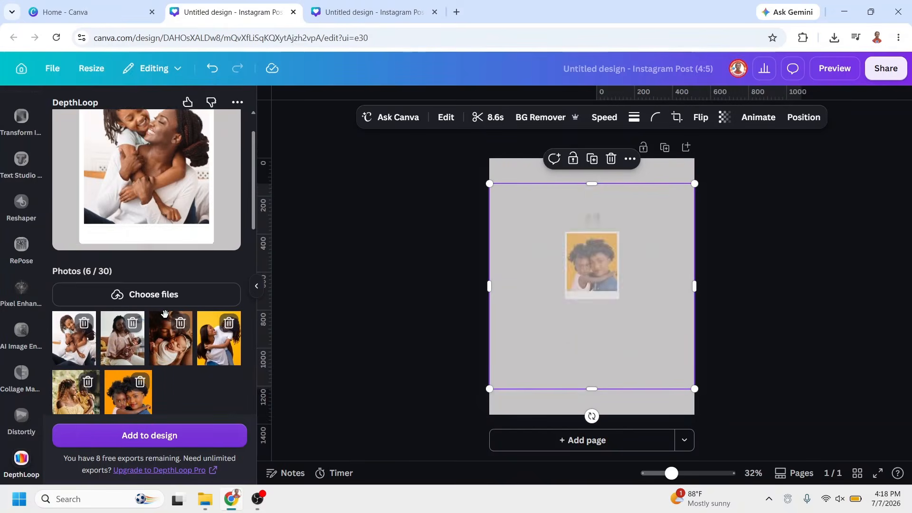
scroll(165, 314, "down", 2)
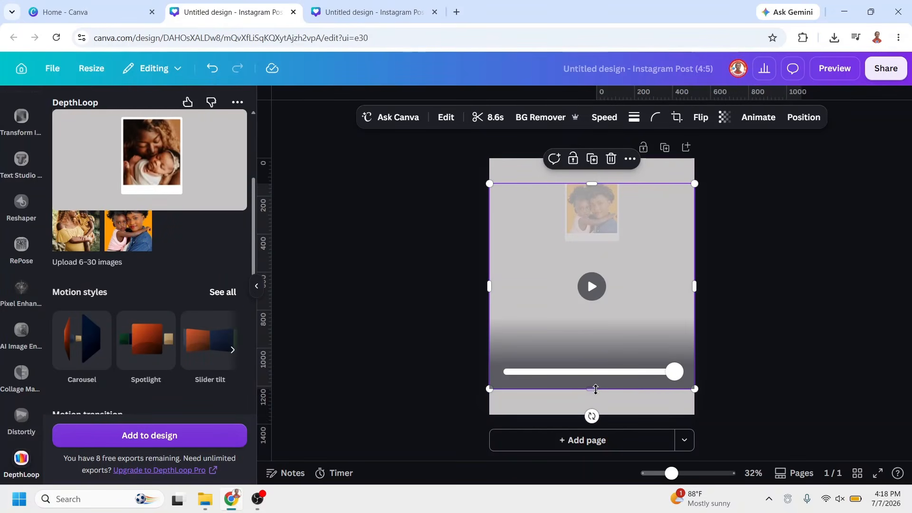
Extend the photo loop to the page's bottom and top edges so it covers the whole page, and play it.
left_click_drag(595, 389, 595, 414)
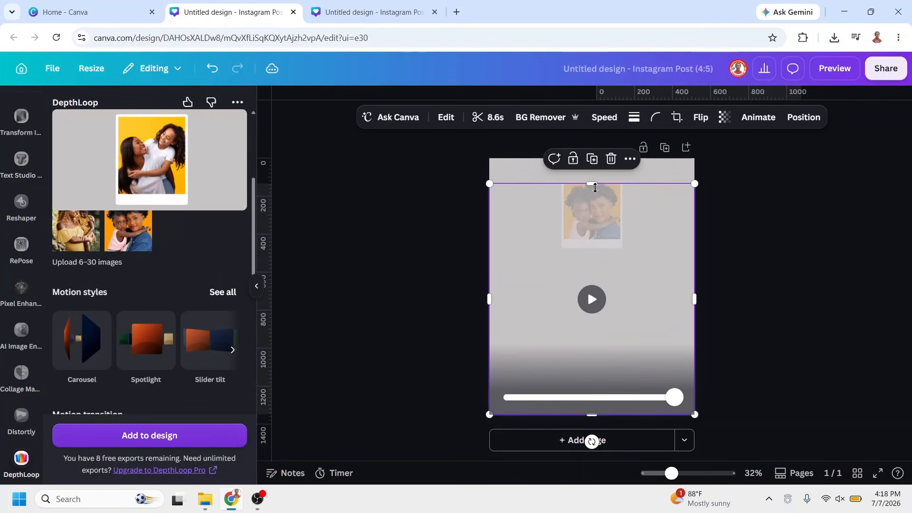
left_click_drag(593, 182, 594, 157)
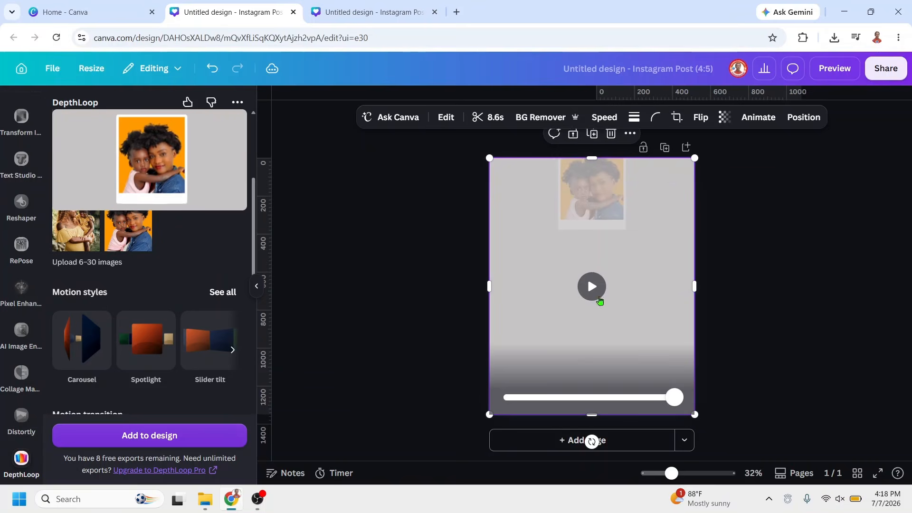
left_click(593, 289)
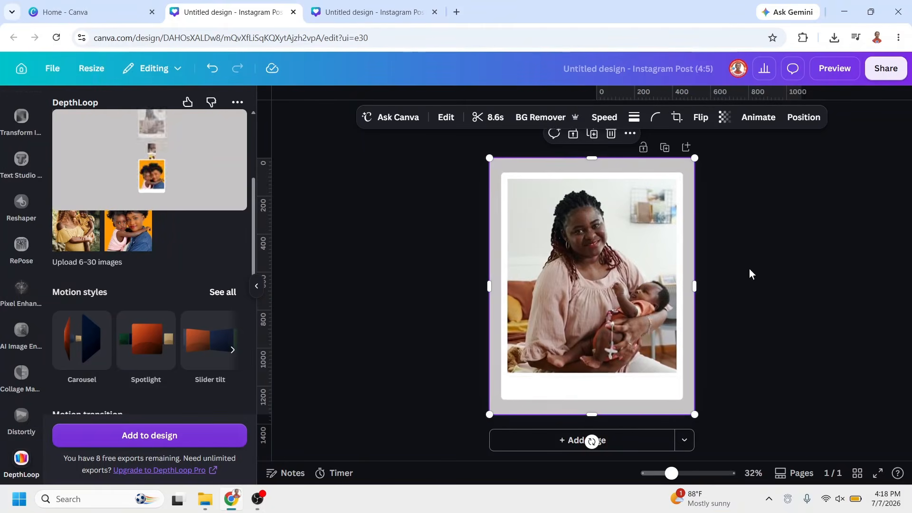